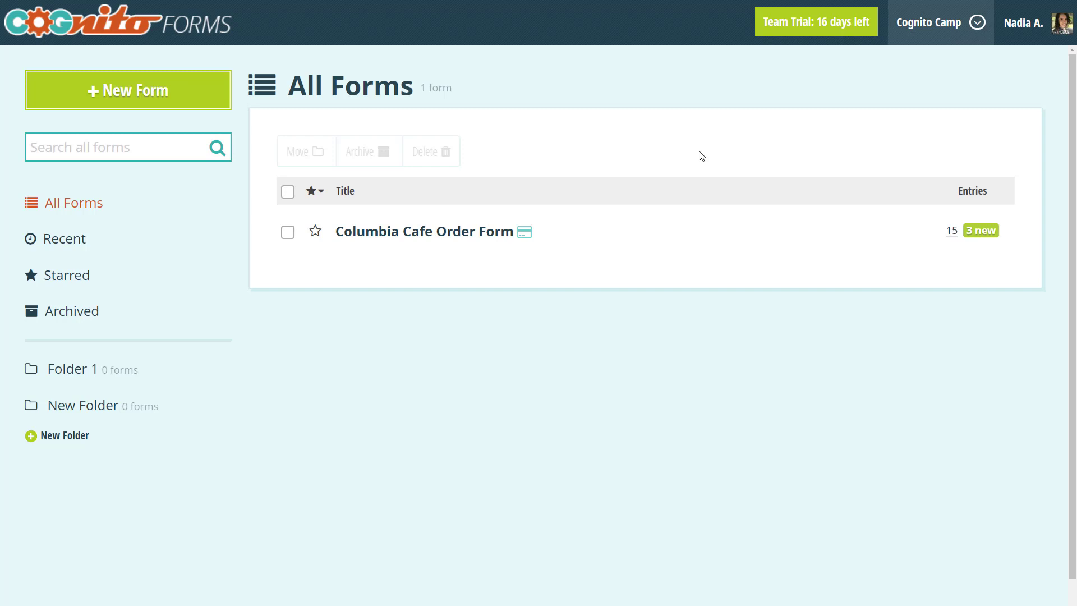
Turn on Allow Entry Link Sharing for the Columbia Cafe Order Form, with edit and view links Always.
click(462, 231)
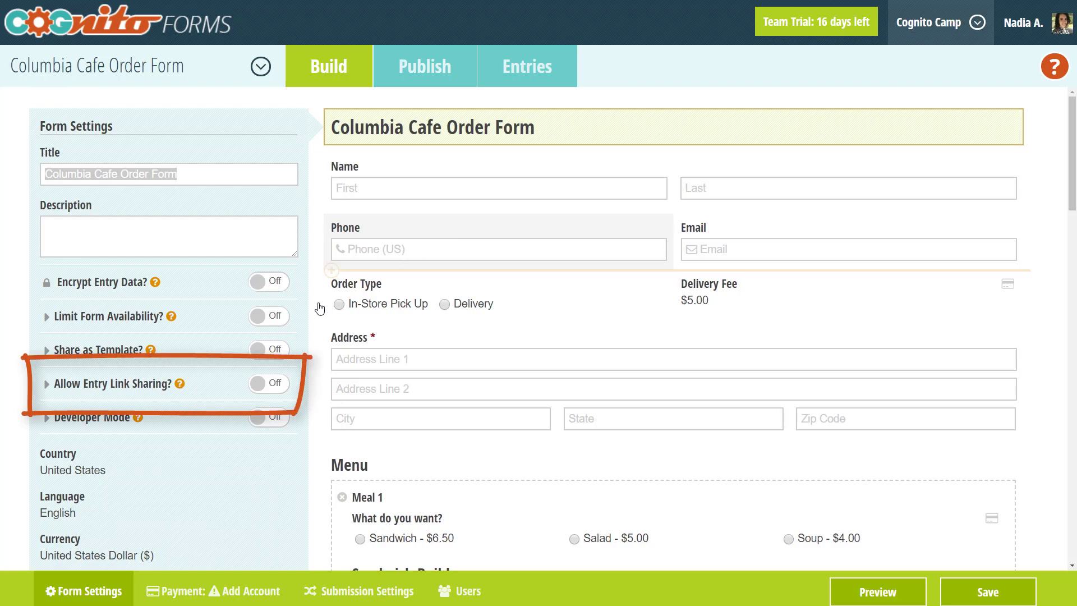
click(169, 402)
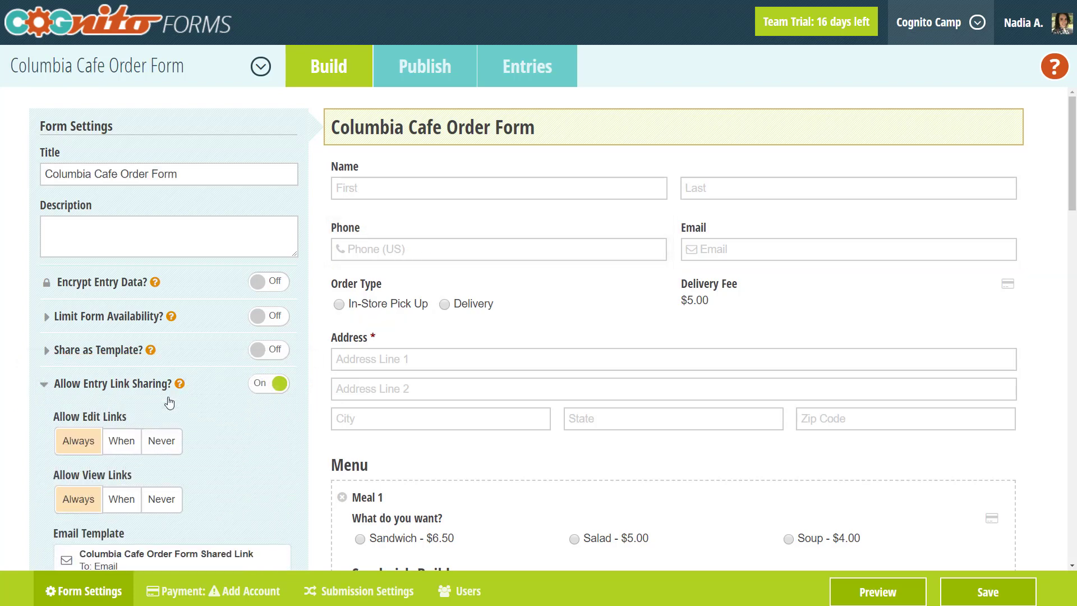
scroll(169, 402, down, 2)
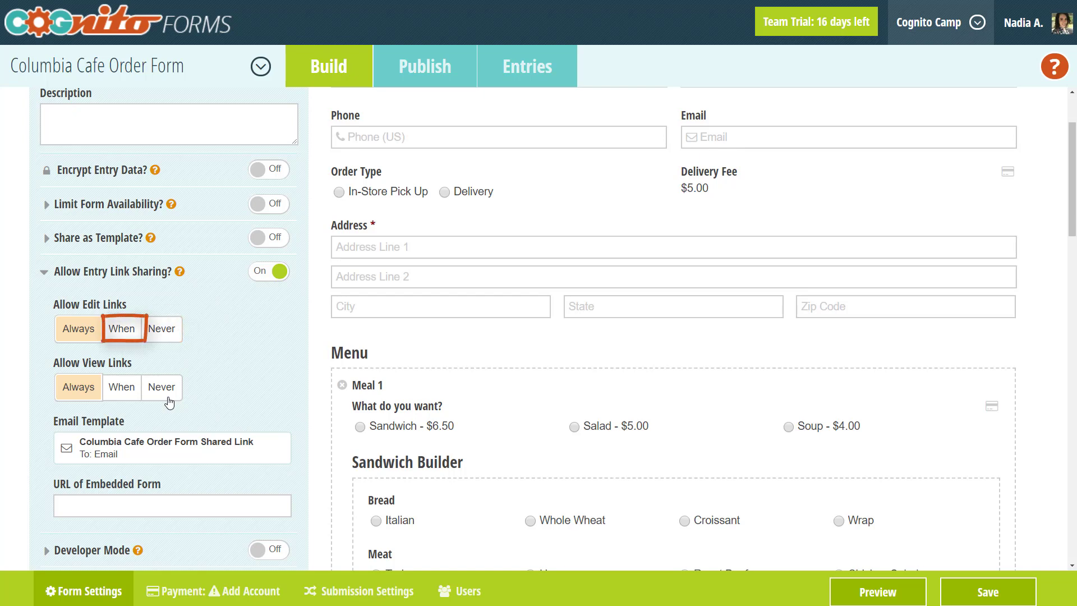
click(122, 330)
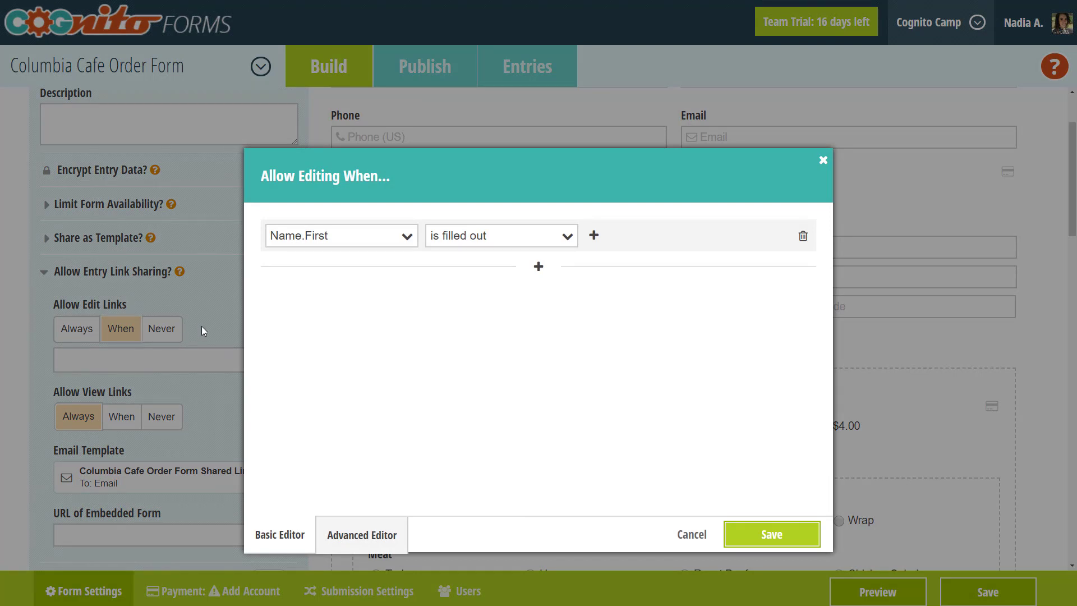
key(Escape)
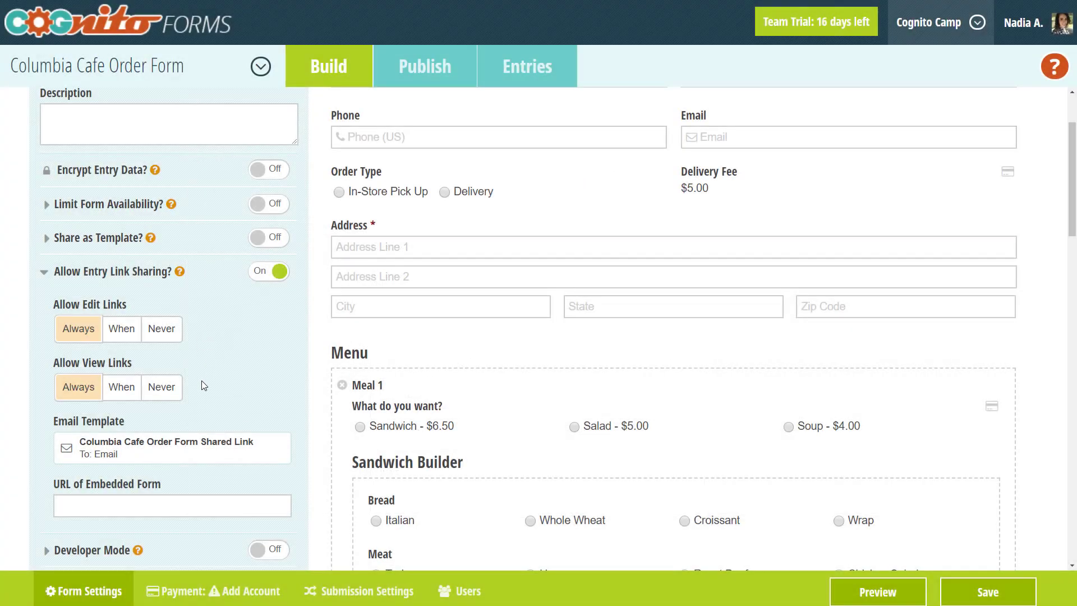
Include the receipt and entry details in the link-sharing email template.
click(203, 440)
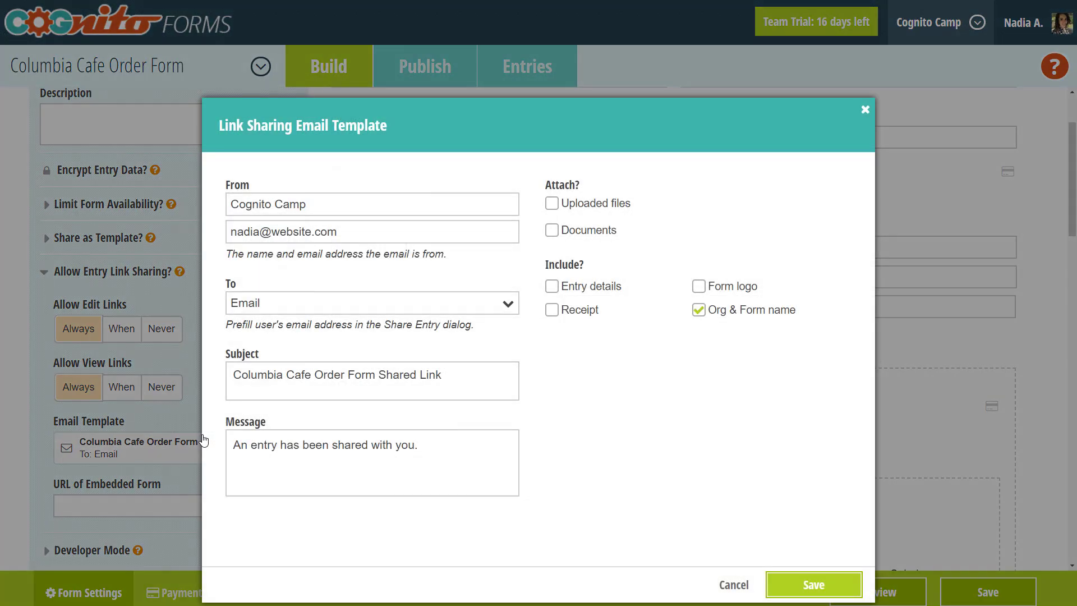
click(559, 320)
click(561, 296)
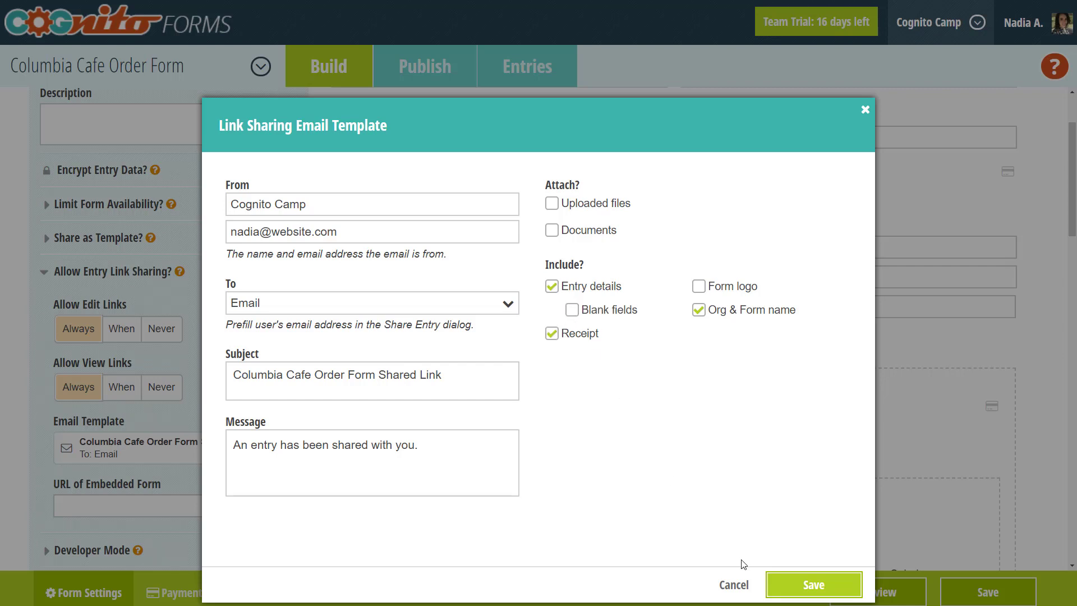
Save the email template and the form, then go to the form's entries list.
click(787, 584)
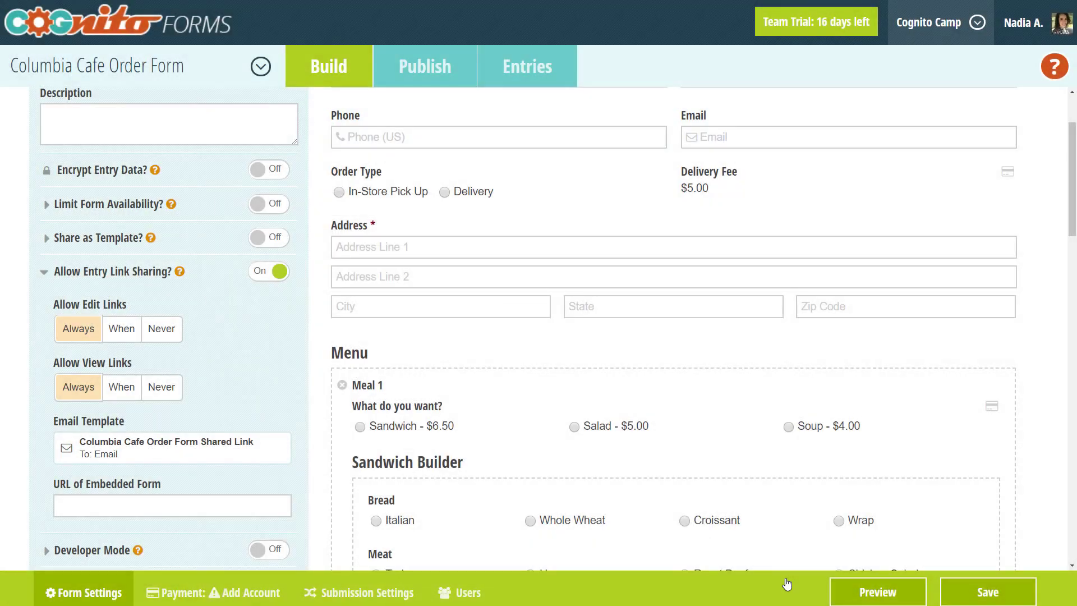
click(949, 596)
click(551, 85)
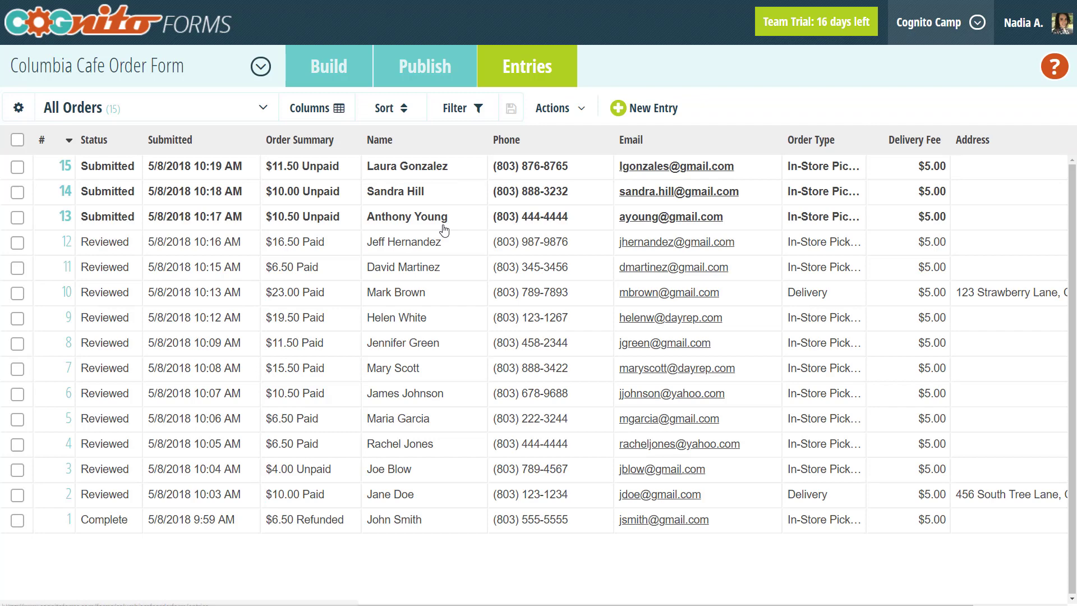
Select order entry 11 in All Orders and bring up its Share Entry dialog.
click(426, 272)
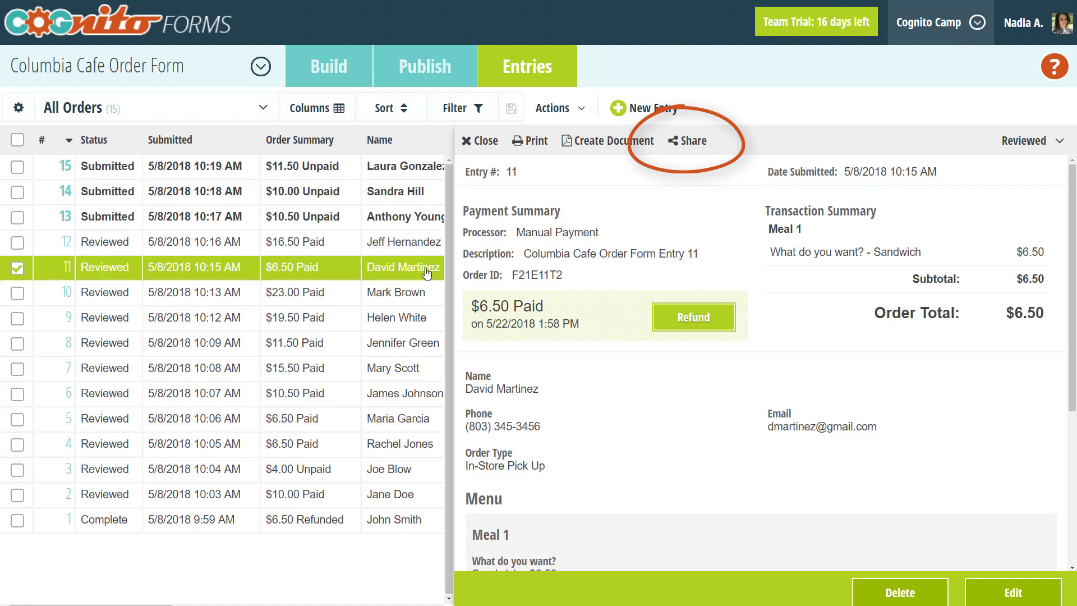
click(682, 141)
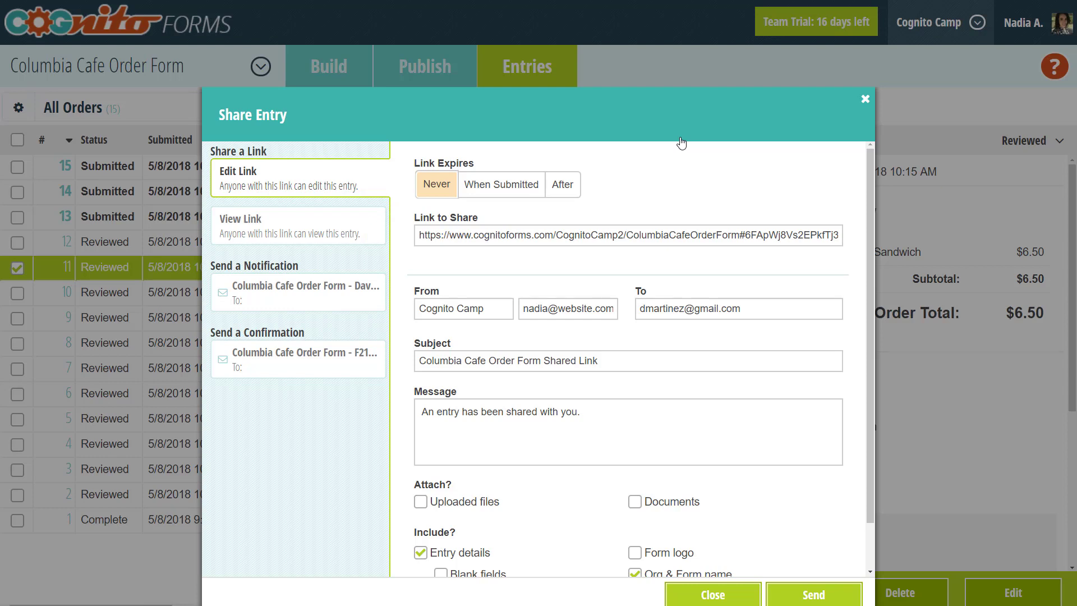
Copy entry 11's never-expiring edit link and scroll through the shared order page.
click(655, 231)
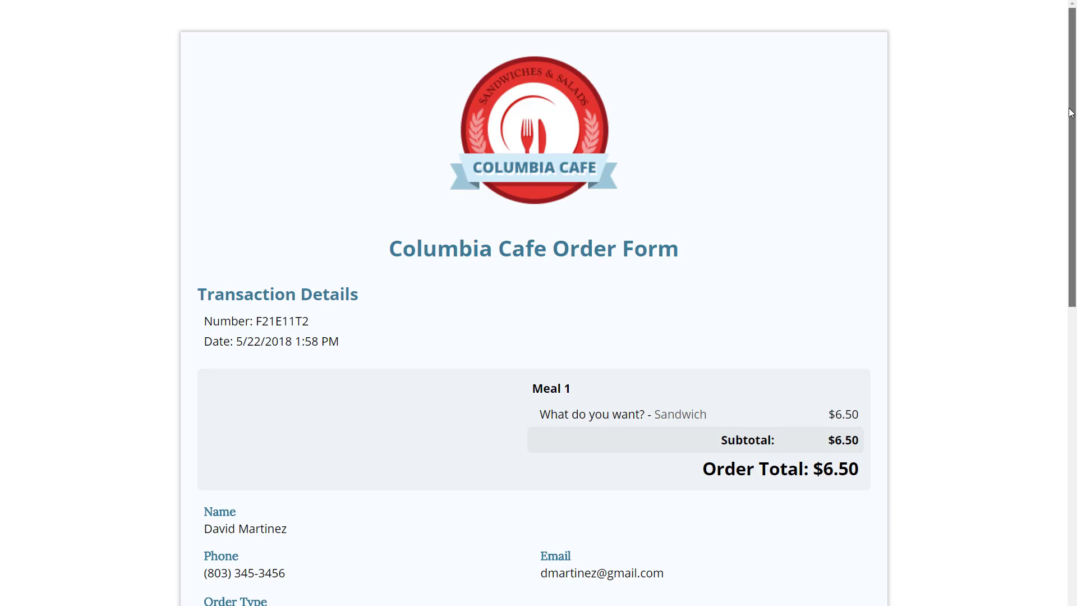
scroll(1063, 148, down, 1)
scroll(1051, 178, down, 4)
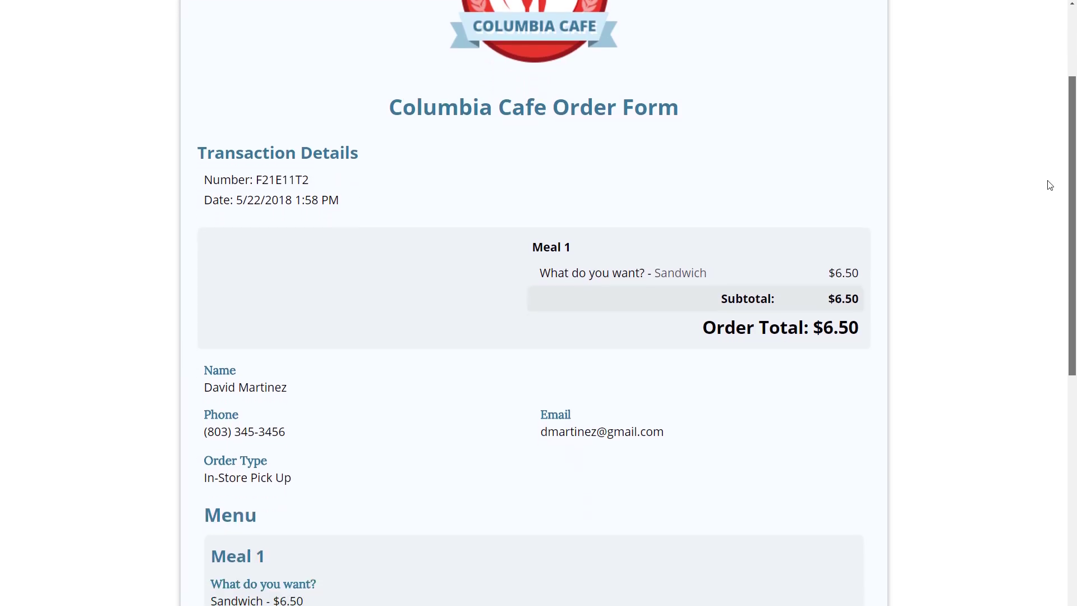
scroll(1034, 265, down, 3)
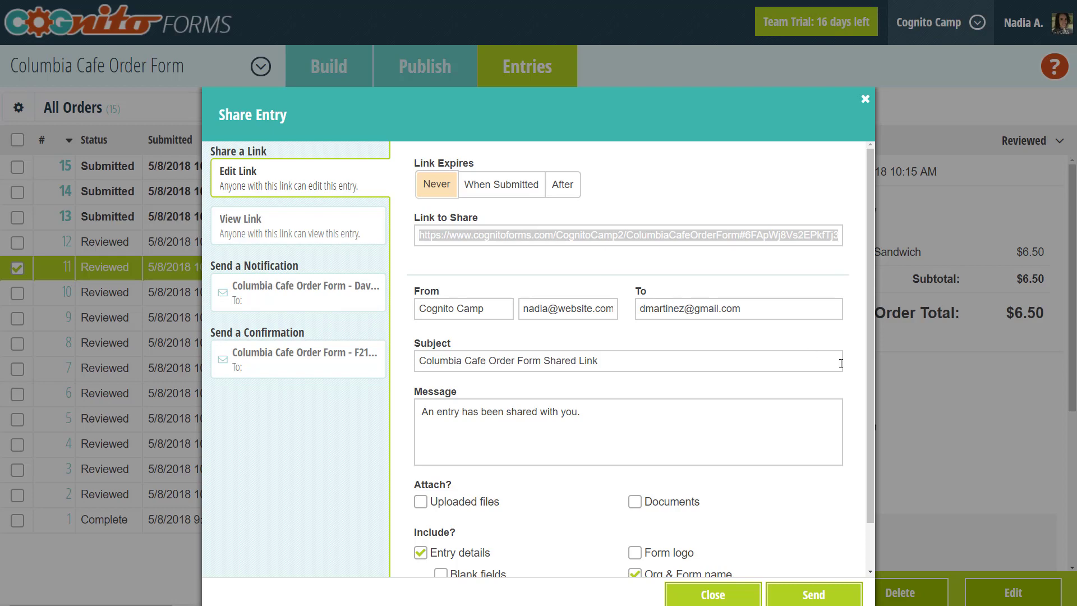
Refund entry 11's $6.50 payment, then recopy its edit link and preview the editable order.
click(927, 391)
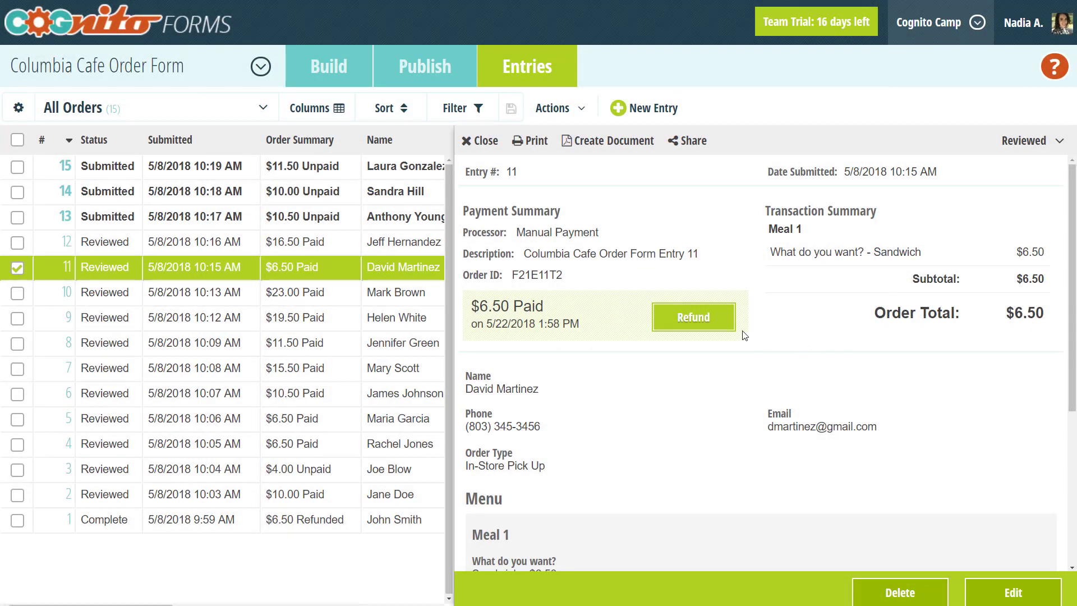
click(693, 317)
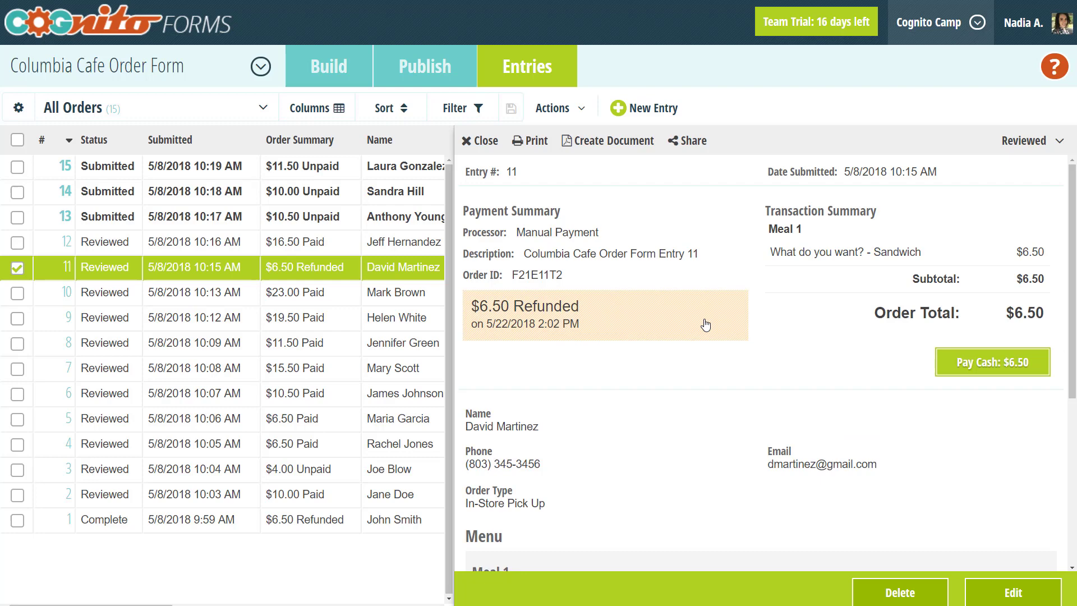
click(681, 141)
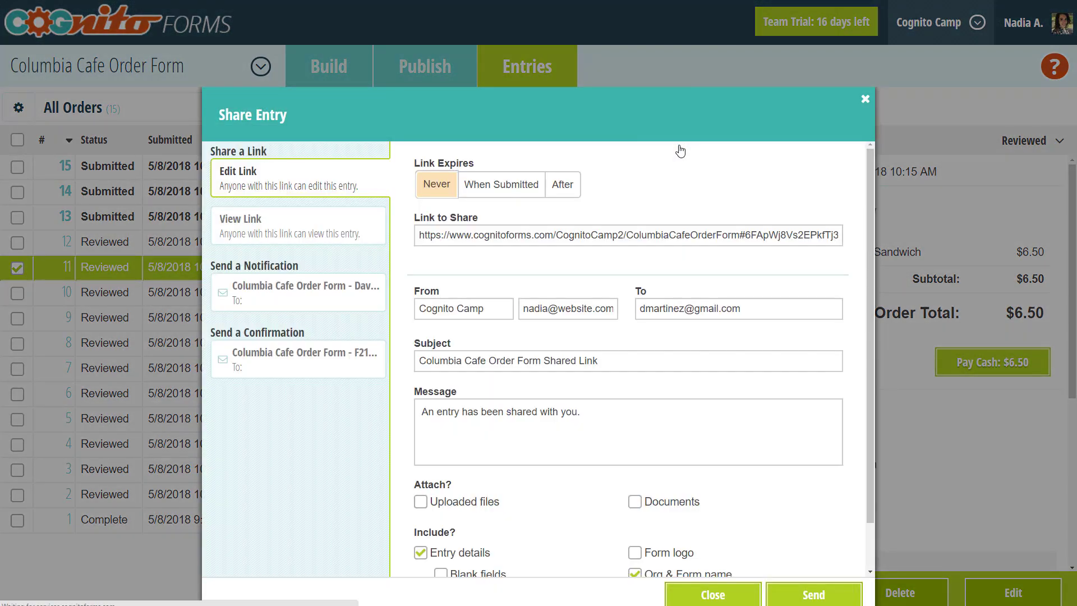
click(670, 229)
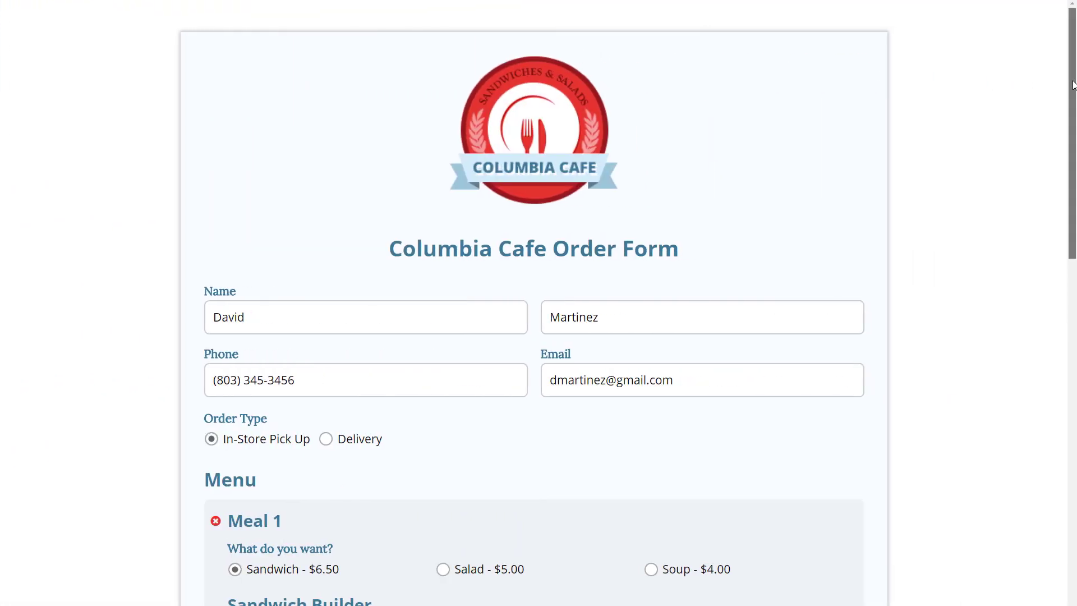
scroll(1063, 143, down, 2)
scroll(1063, 143, down, 6)
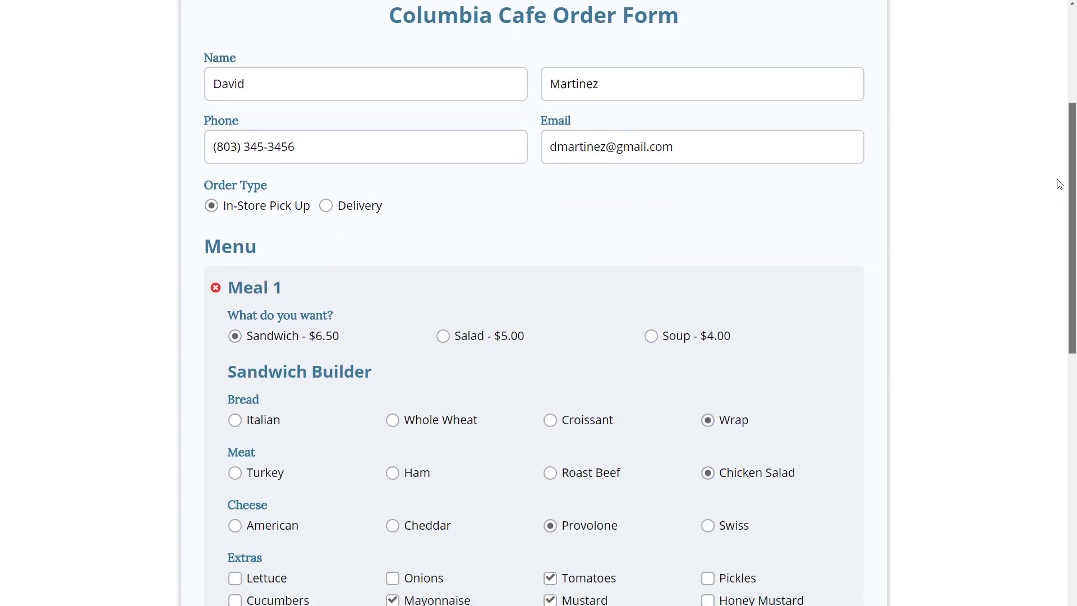
scroll(1056, 262, down, 4)
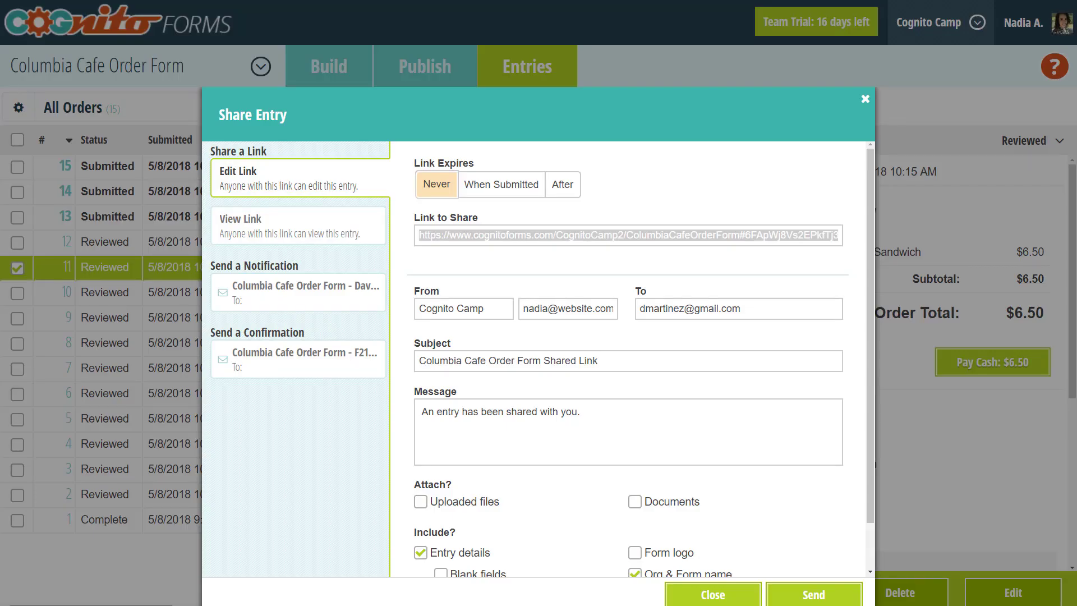
click(605, 163)
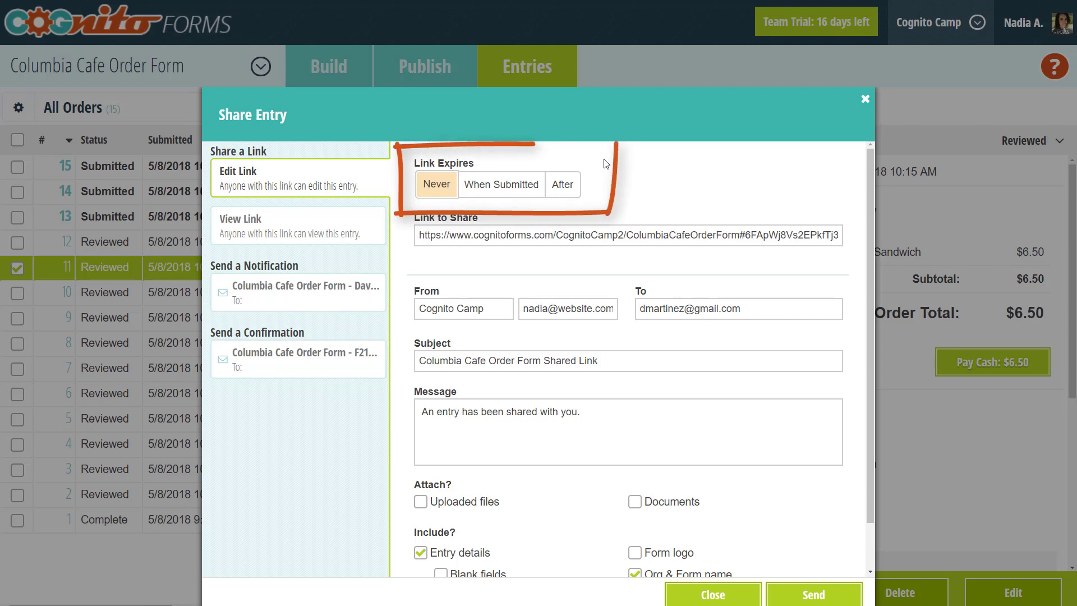
click(569, 184)
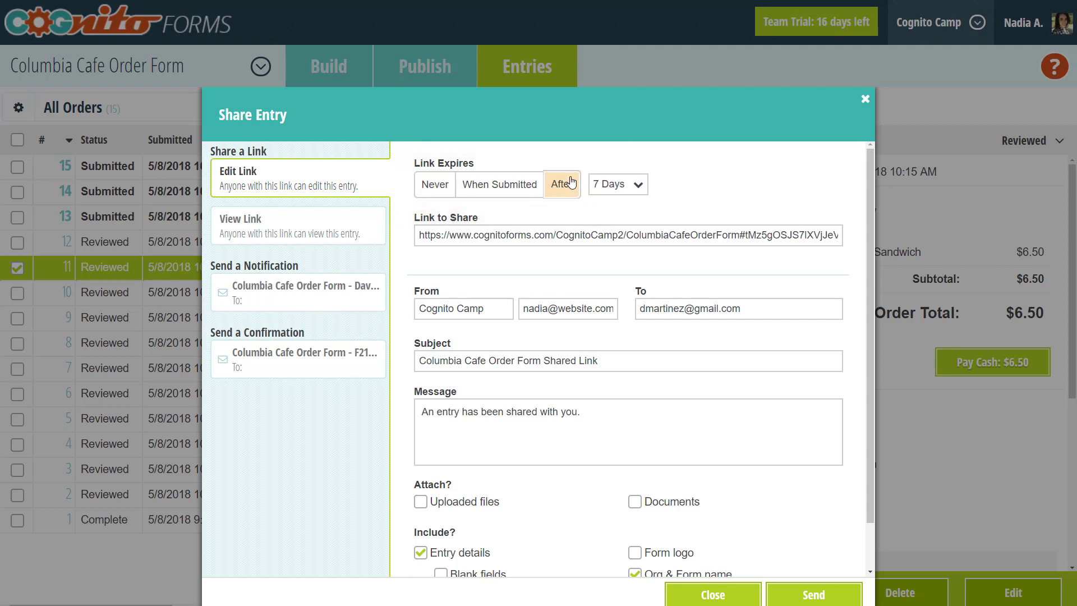
click(599, 183)
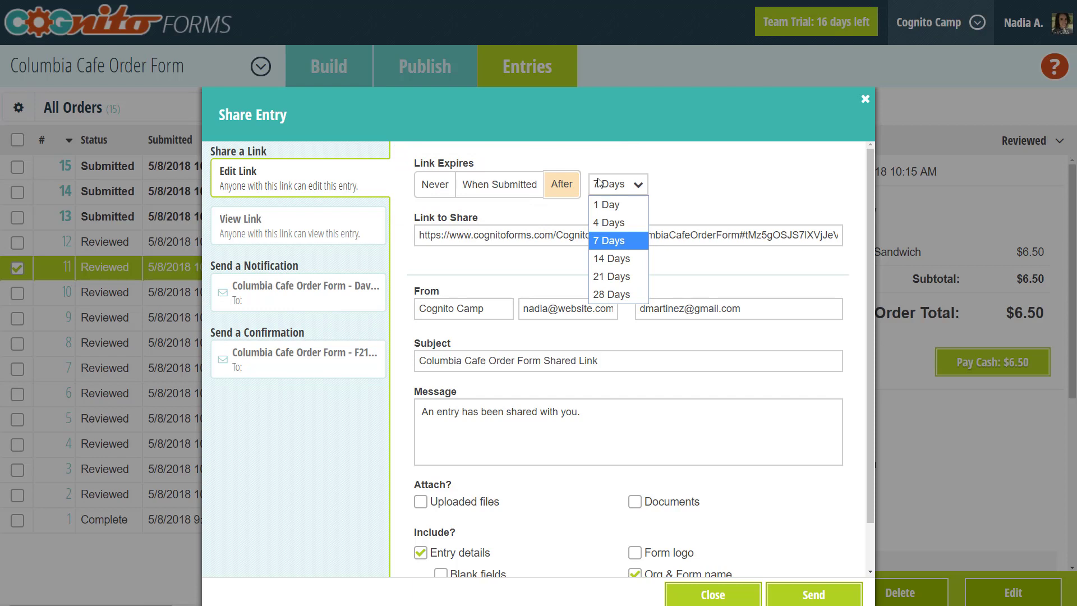
click(589, 175)
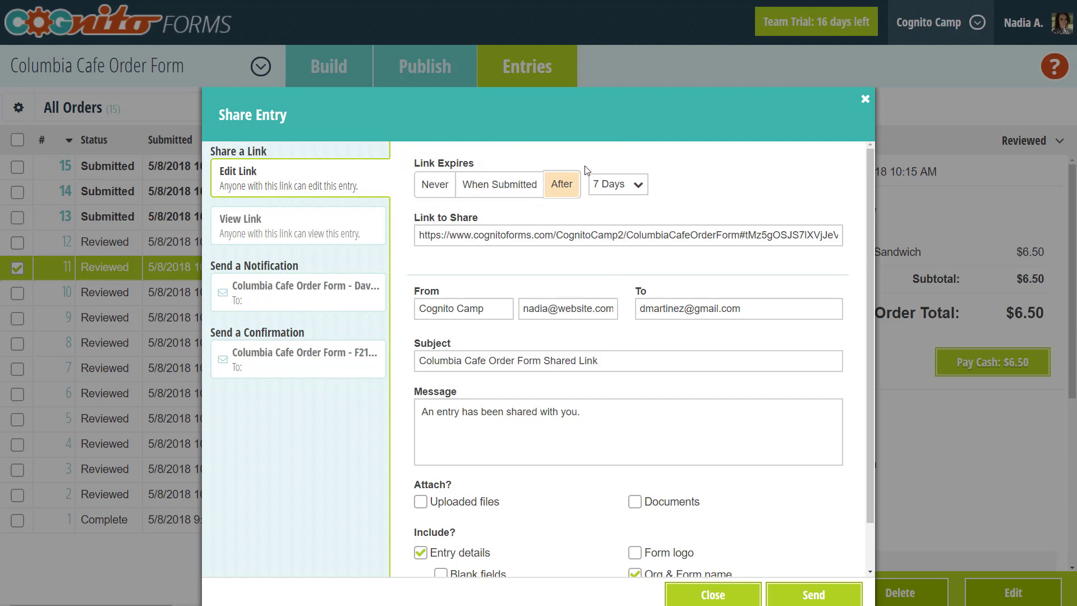
click(507, 184)
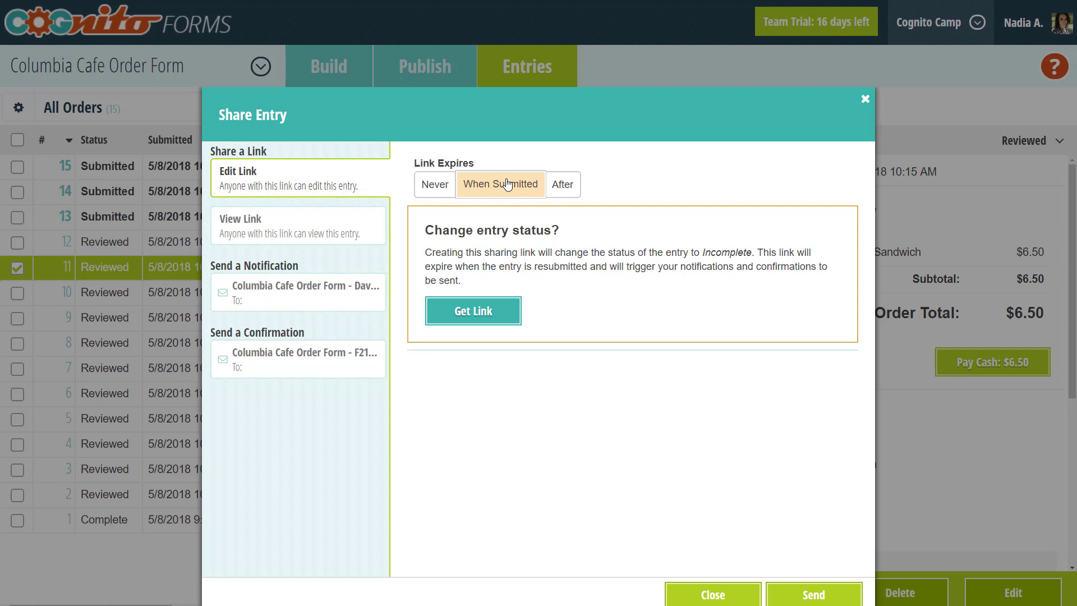
click(434, 187)
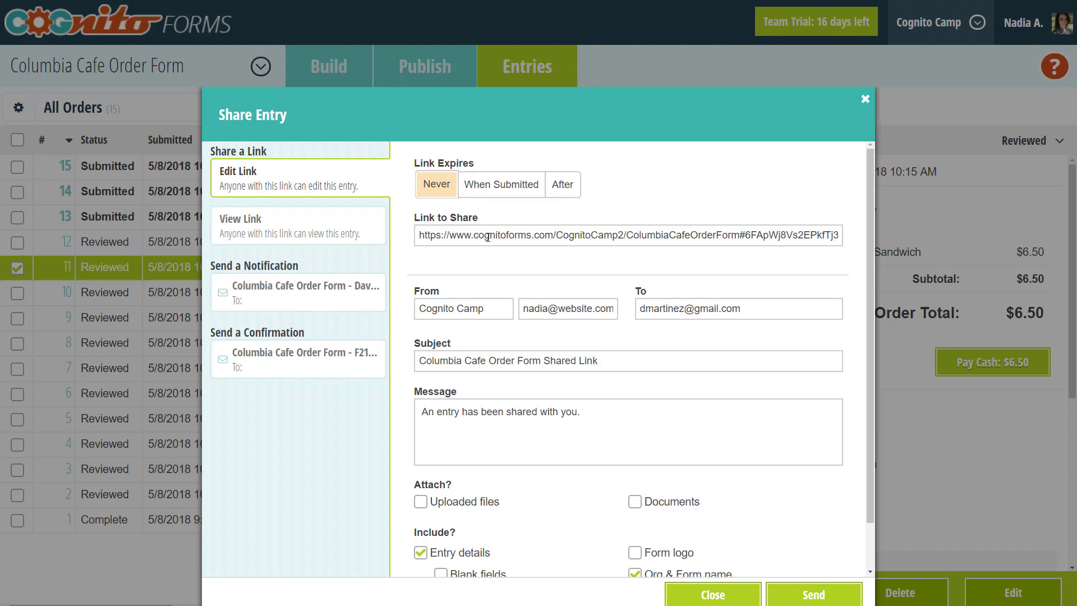
Look over the Send a Confirmation option, then close entry 11's Share Entry dialog.
scroll(491, 256, down, 2)
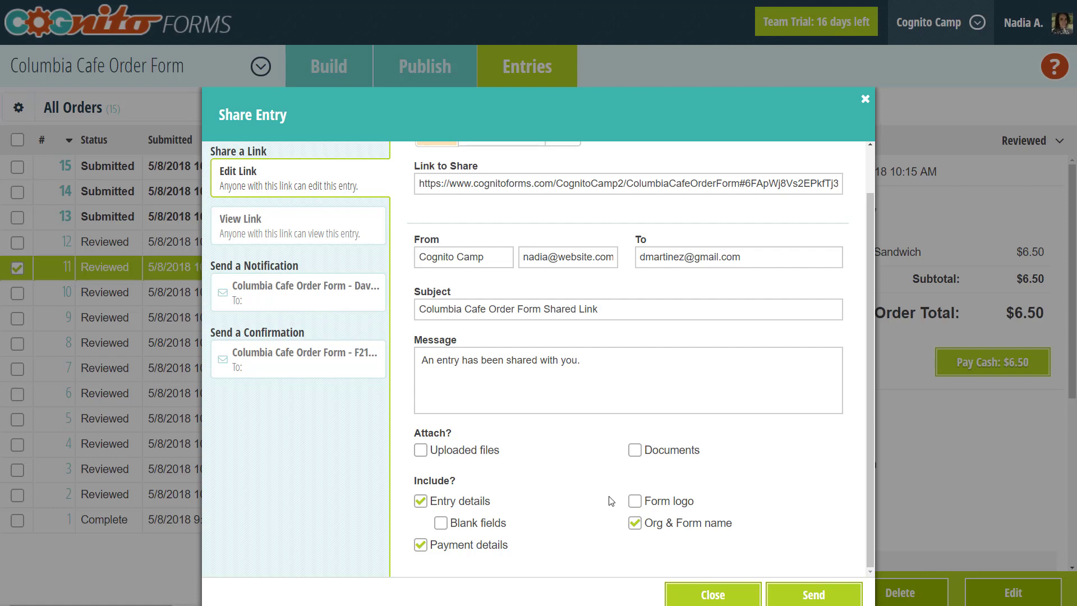
click(332, 366)
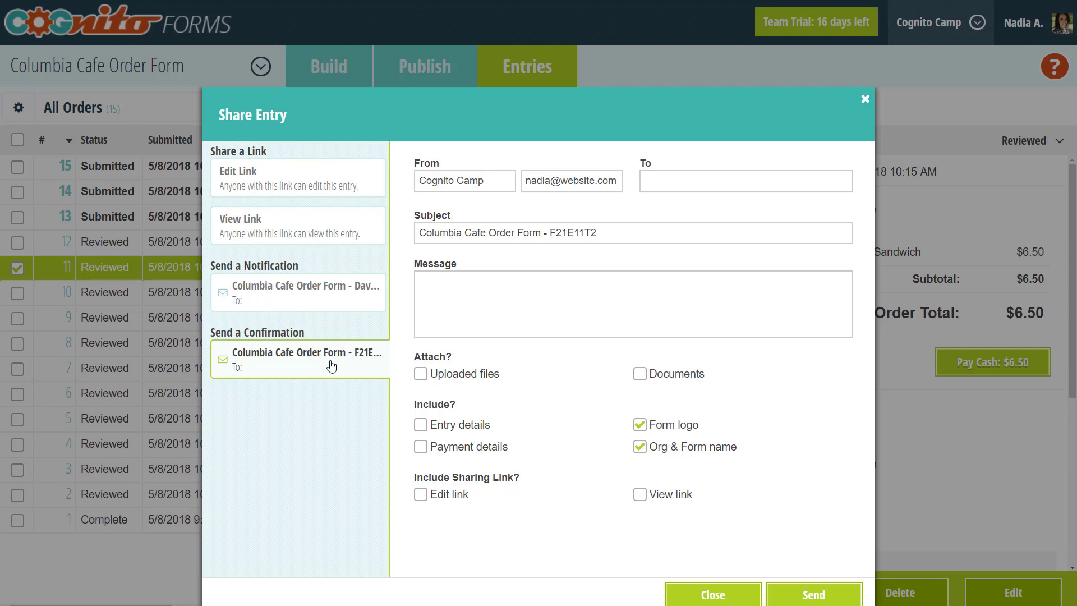
click(910, 474)
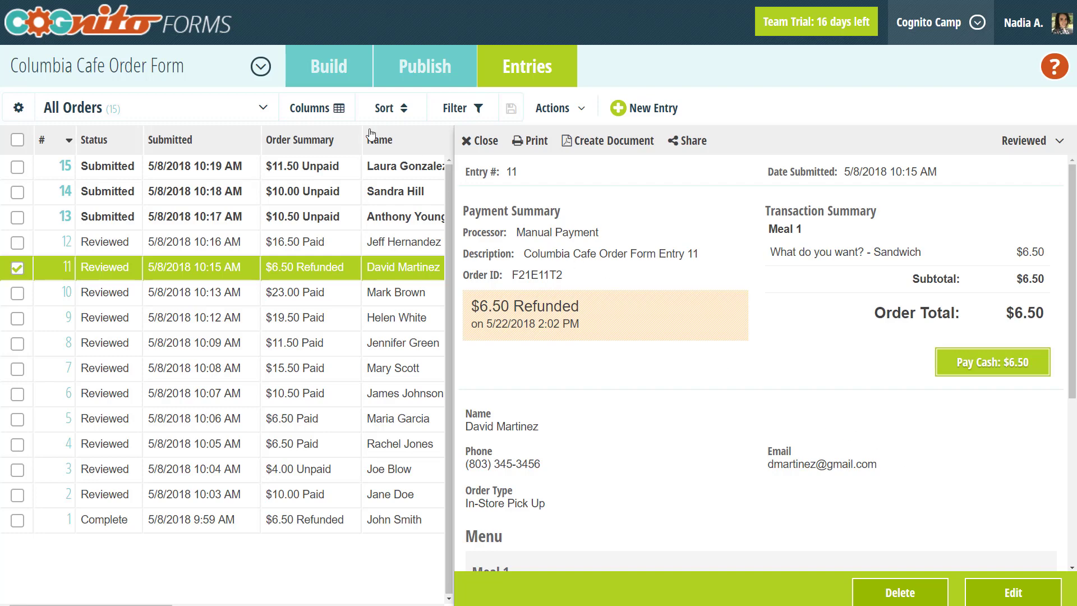
Append an Edit Link field, 'Edit the shared entry.', to the submission confirmation message.
click(324, 76)
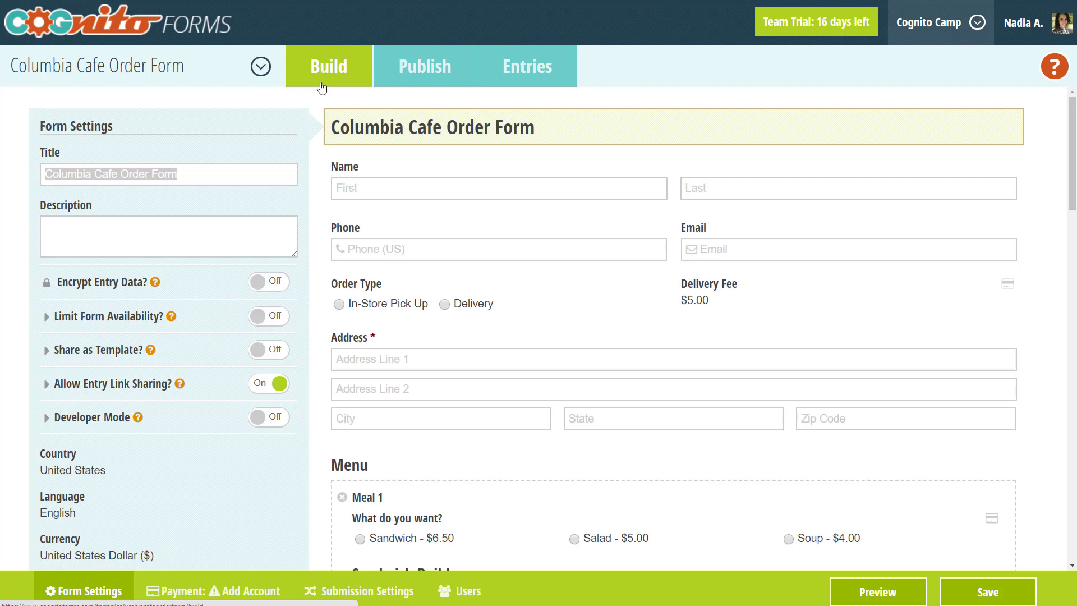
click(339, 595)
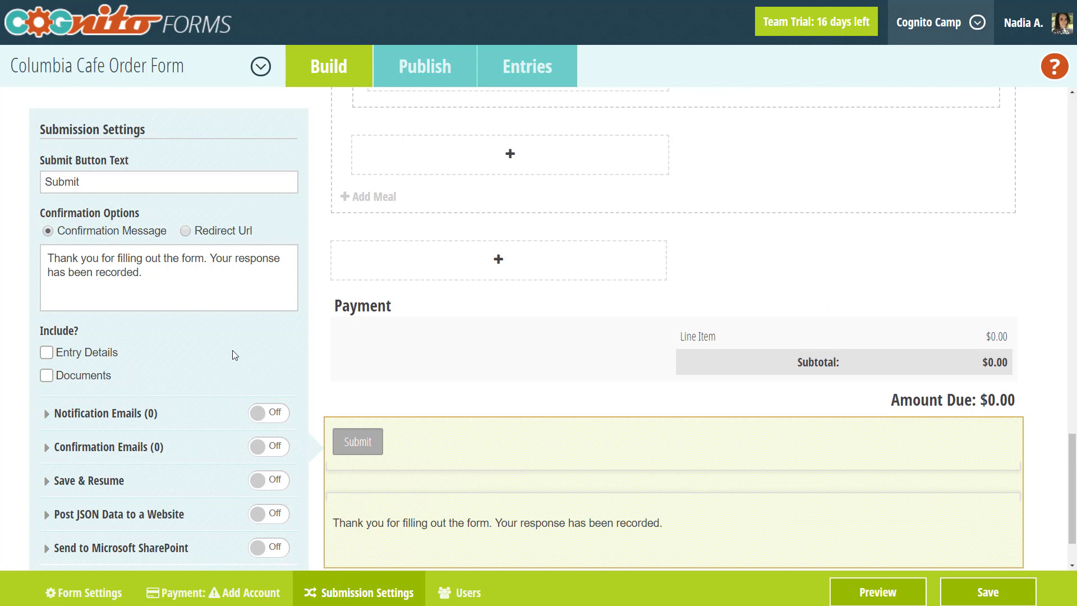
click(202, 281)
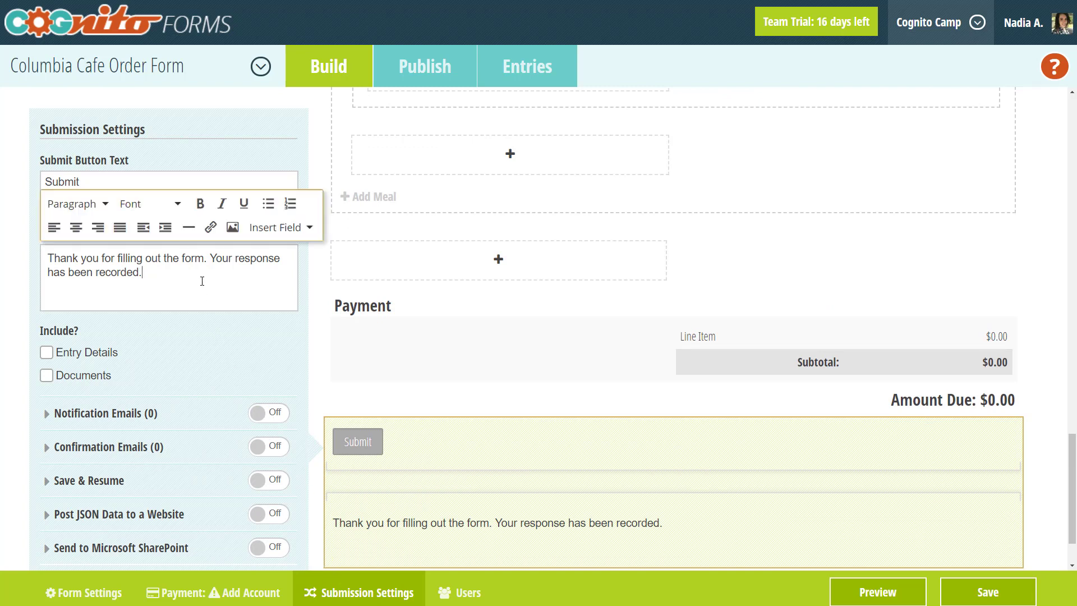
click(278, 230)
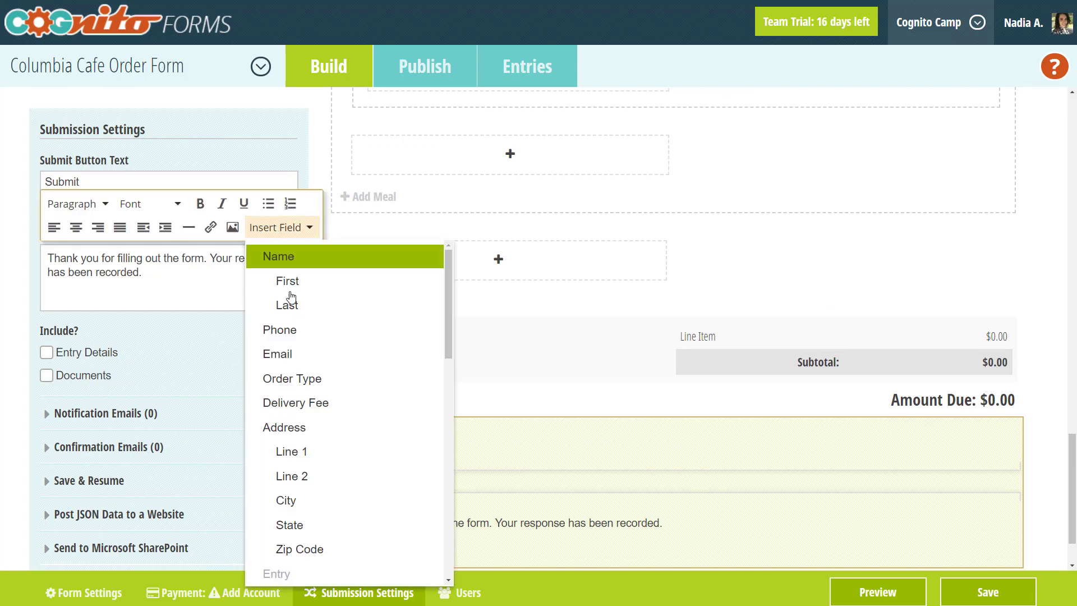
scroll(294, 335, down, 3)
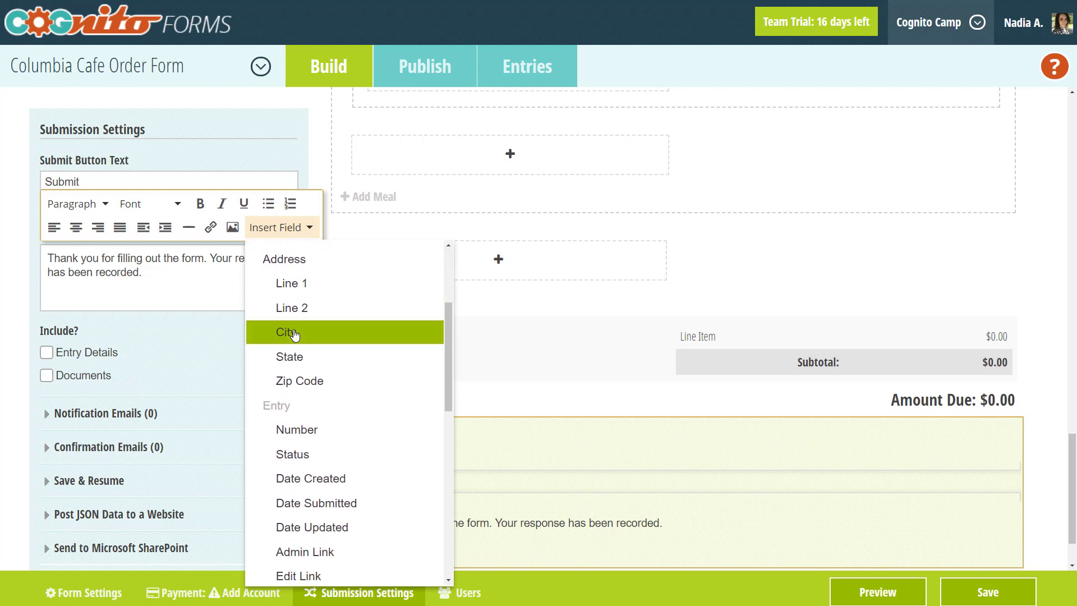
scroll(298, 406, down, 2)
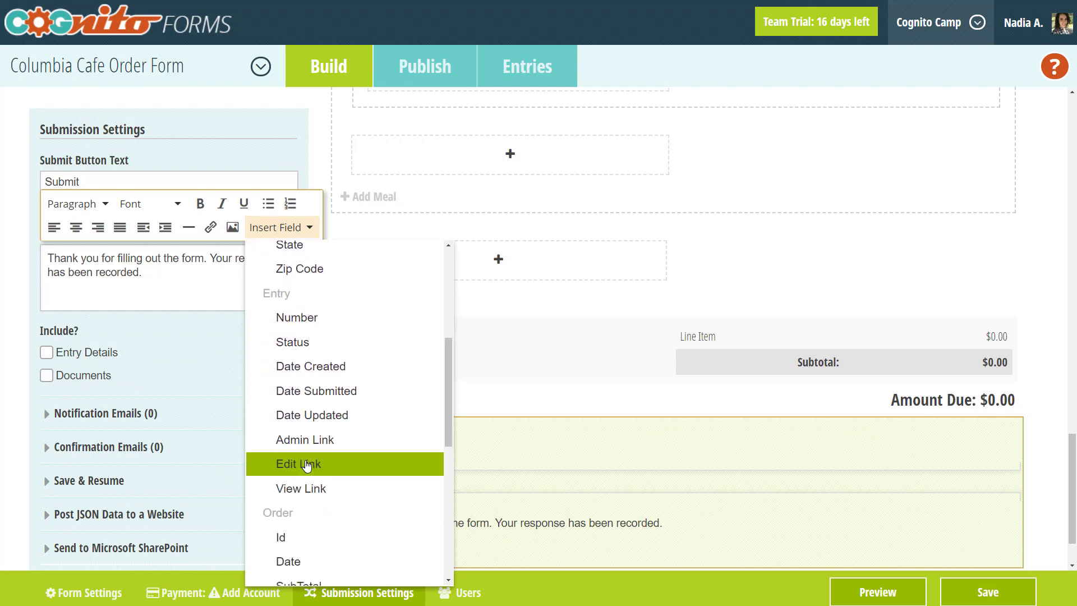
click(306, 465)
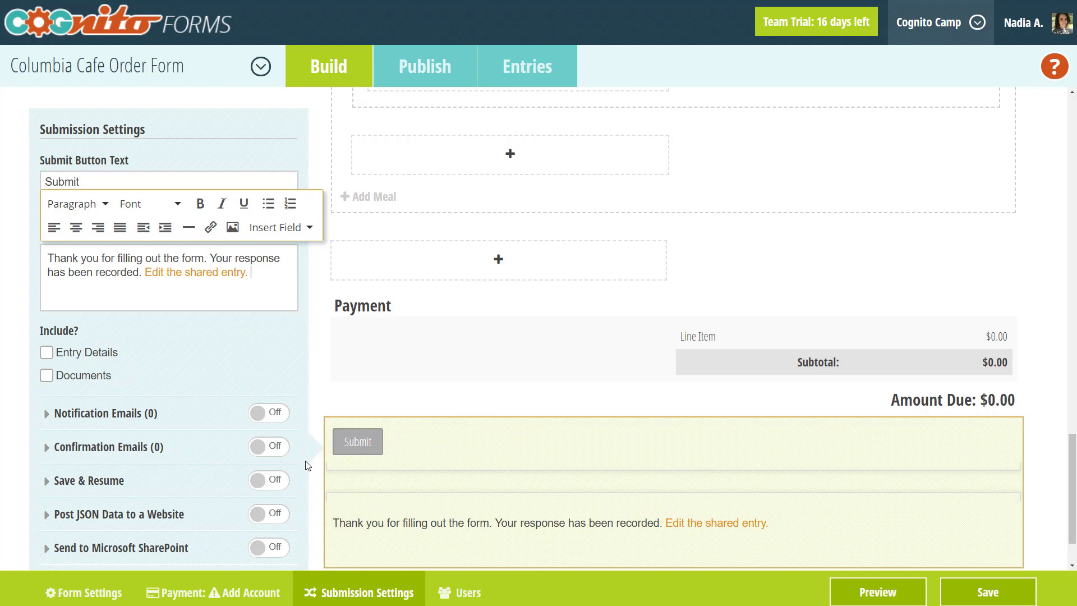
Add a confirmation email to the Email field that includes the edit link, and save it.
click(237, 449)
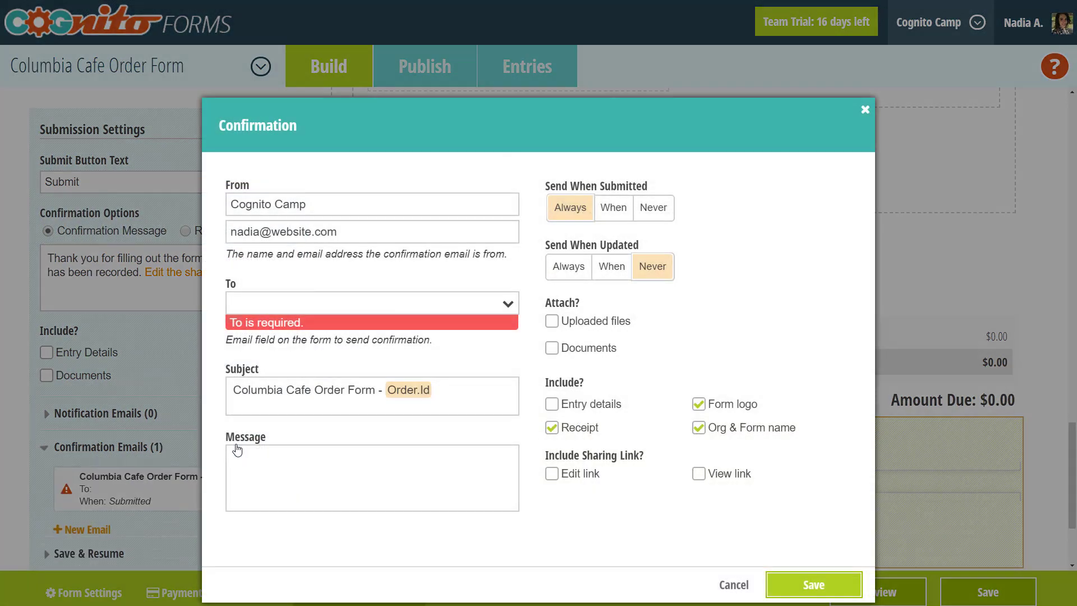
click(351, 304)
click(352, 339)
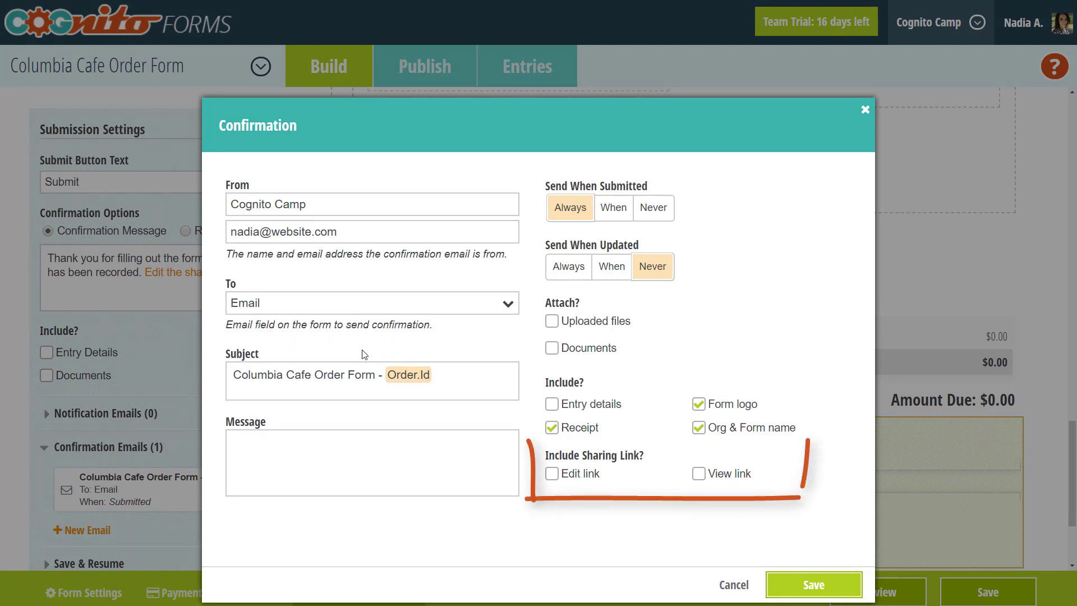
click(583, 483)
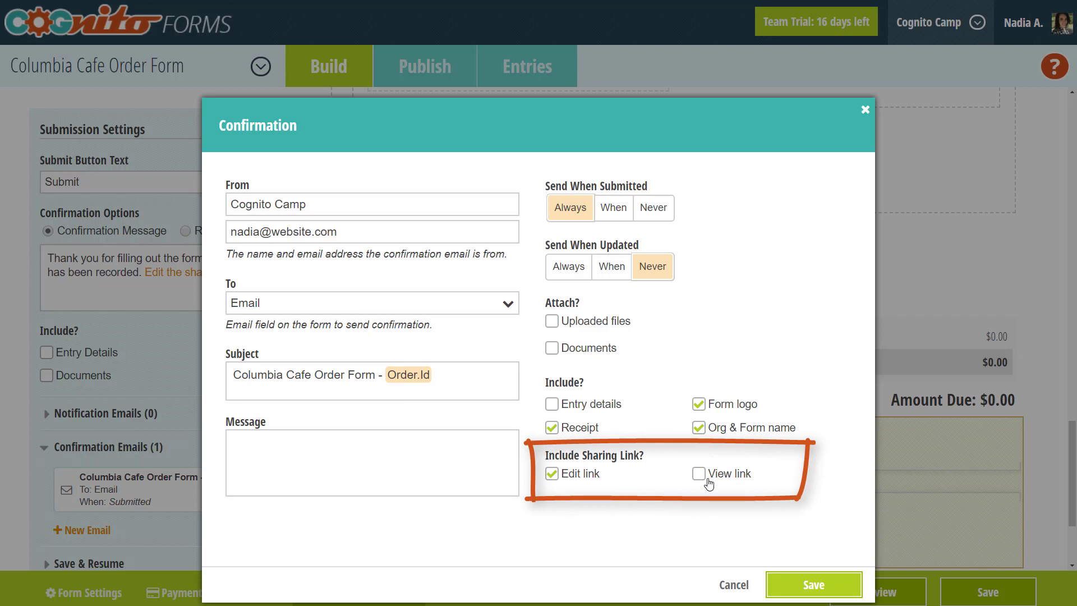
click(785, 584)
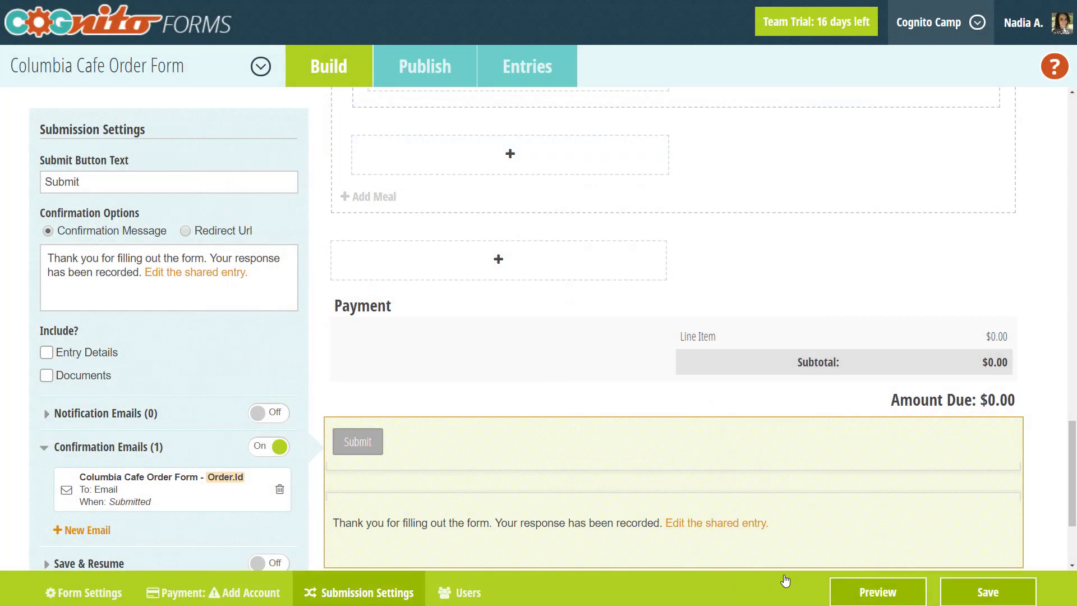